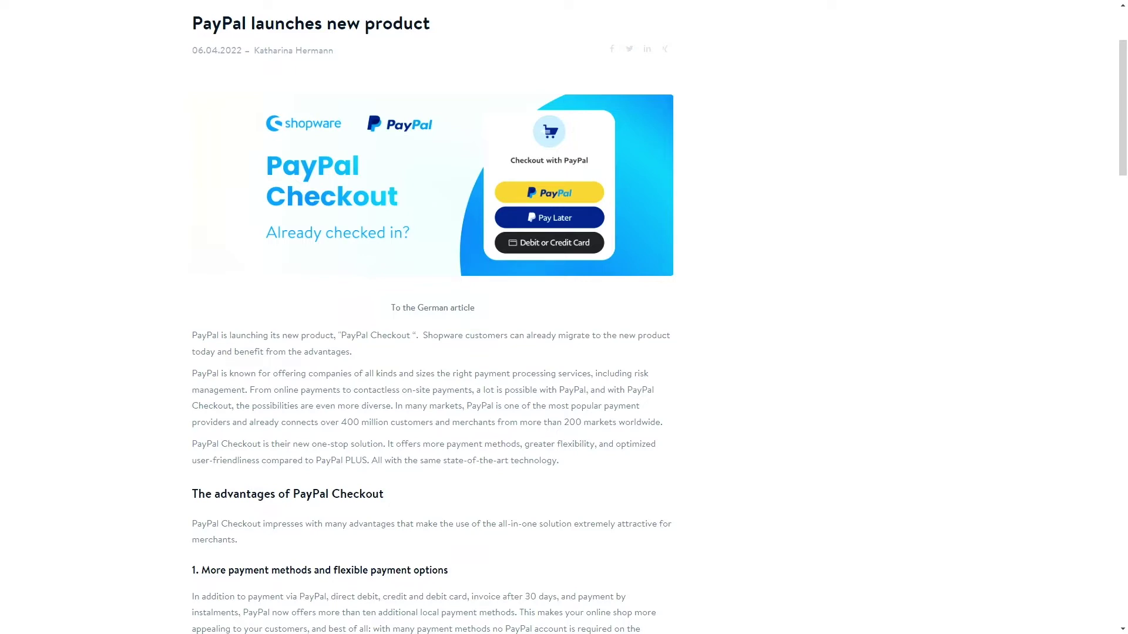
scroll(793, 320, down, 9)
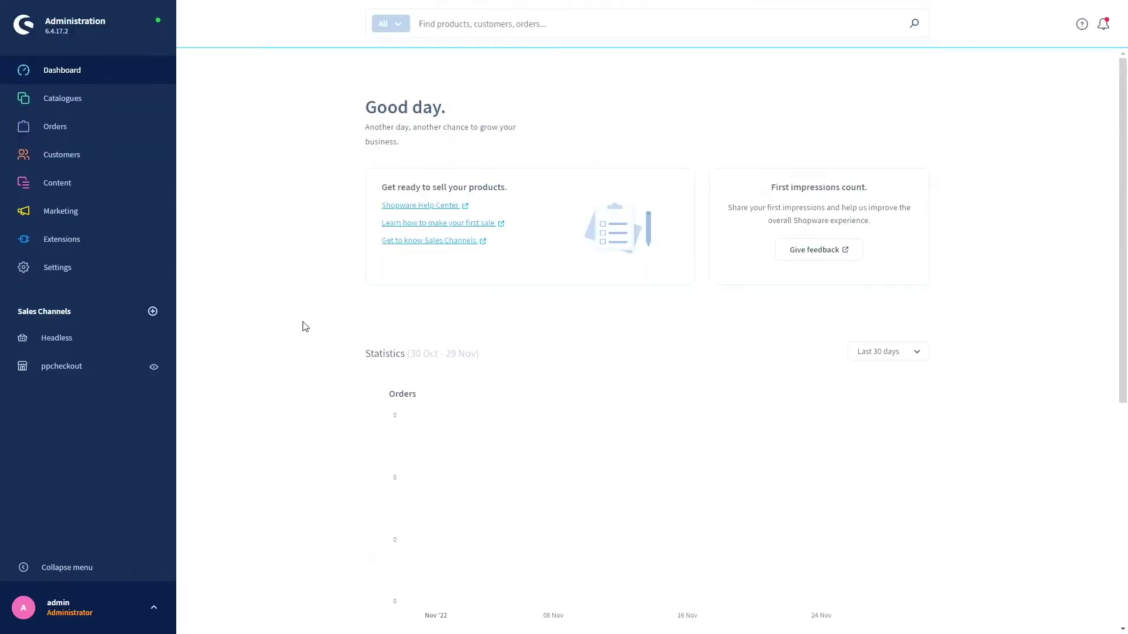
- Open the PayPal extension's configuration in the shop settings and go to the PayPal Checkout section
click(89, 271)
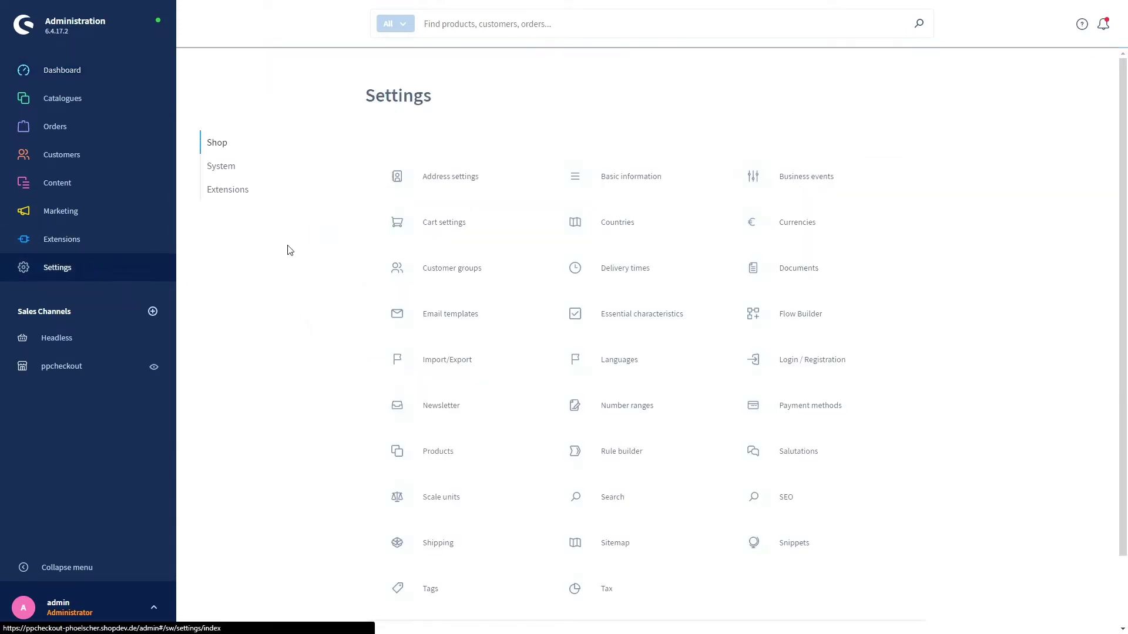
click(224, 192)
click(440, 183)
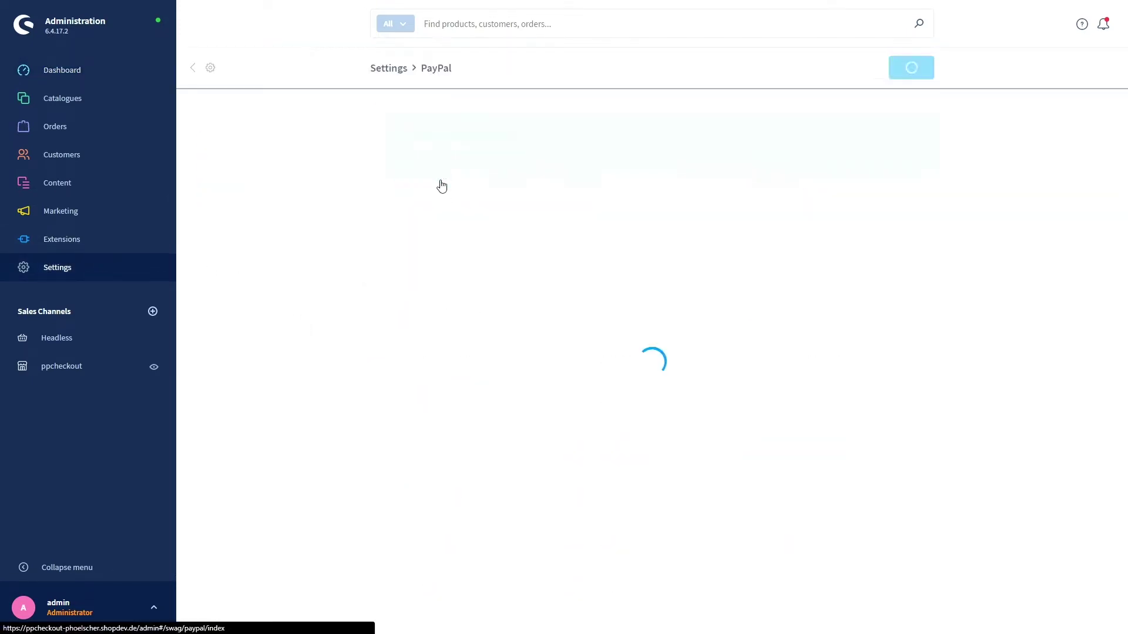
scroll(331, 277, down, 4)
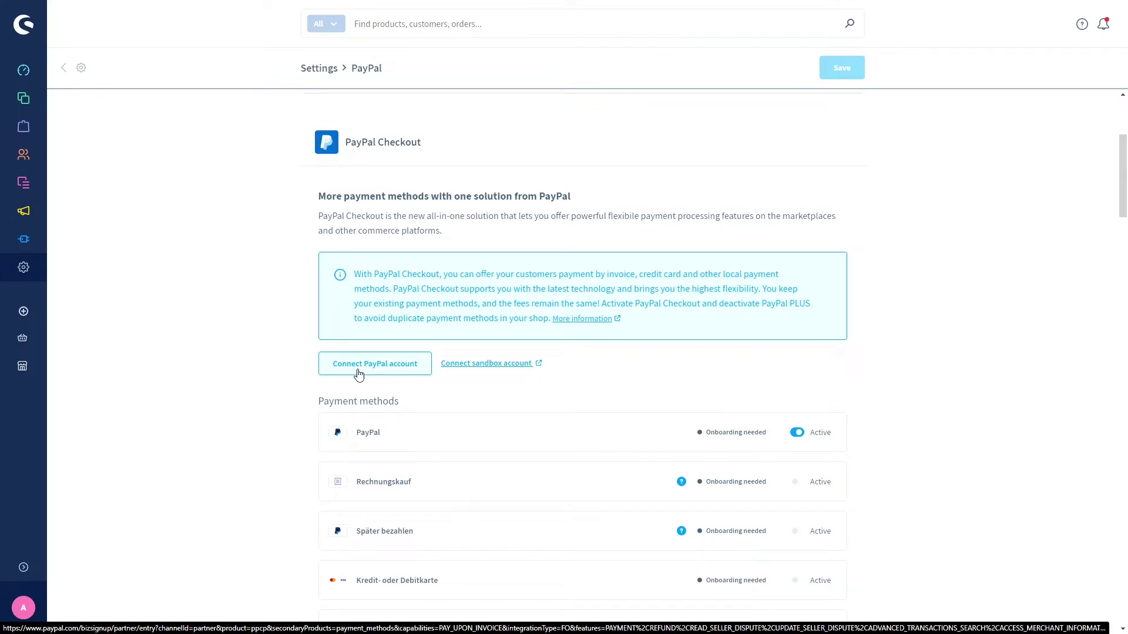
- Start connecting a PayPal sandbox account and submit the merchant's e-mail address with United States as country
click(477, 365)
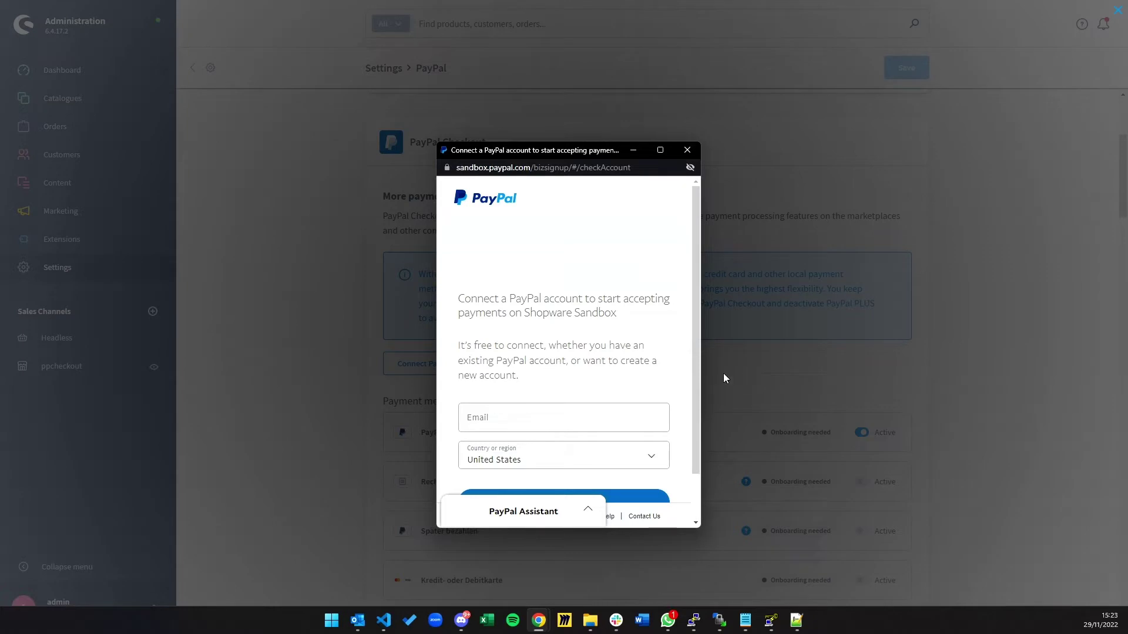
click(537, 420)
key(ctrl+v)
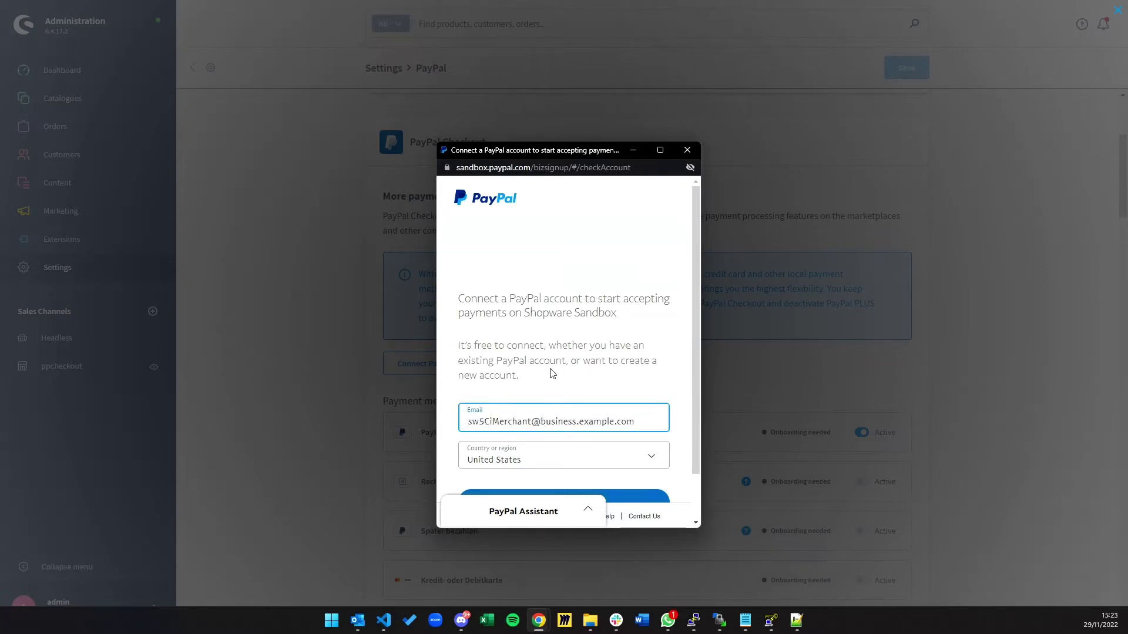
scroll(629, 346, down, 1)
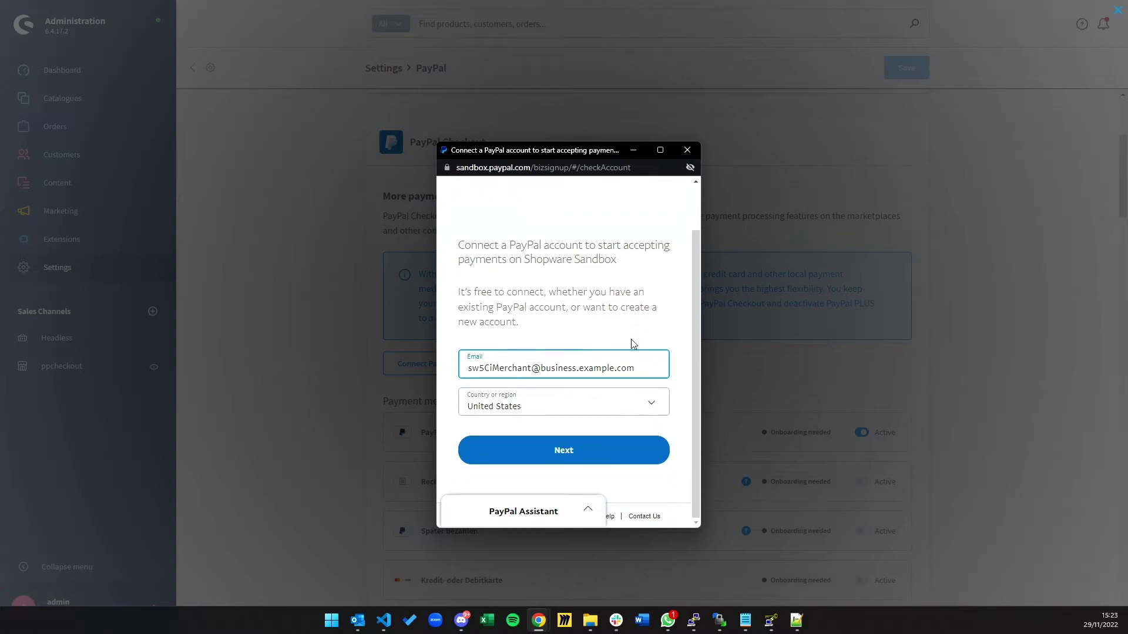
click(579, 458)
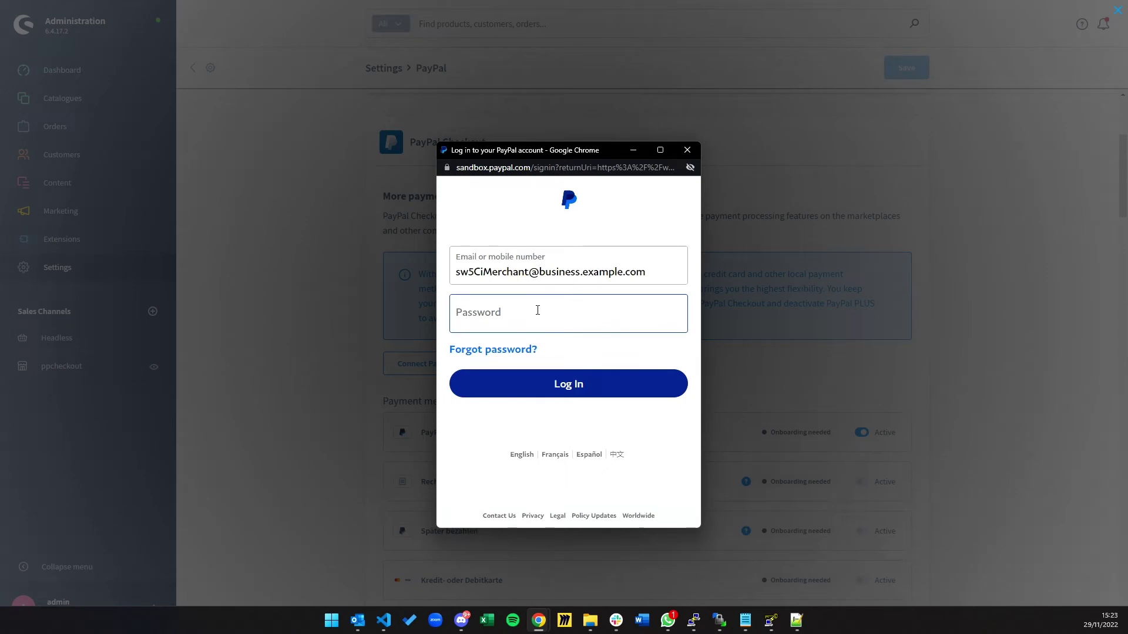
- Log in to the sandbox merchant account with its password, authorise the connection with Shopware Sandbox and return to the shop
click(537, 310)
text(********)
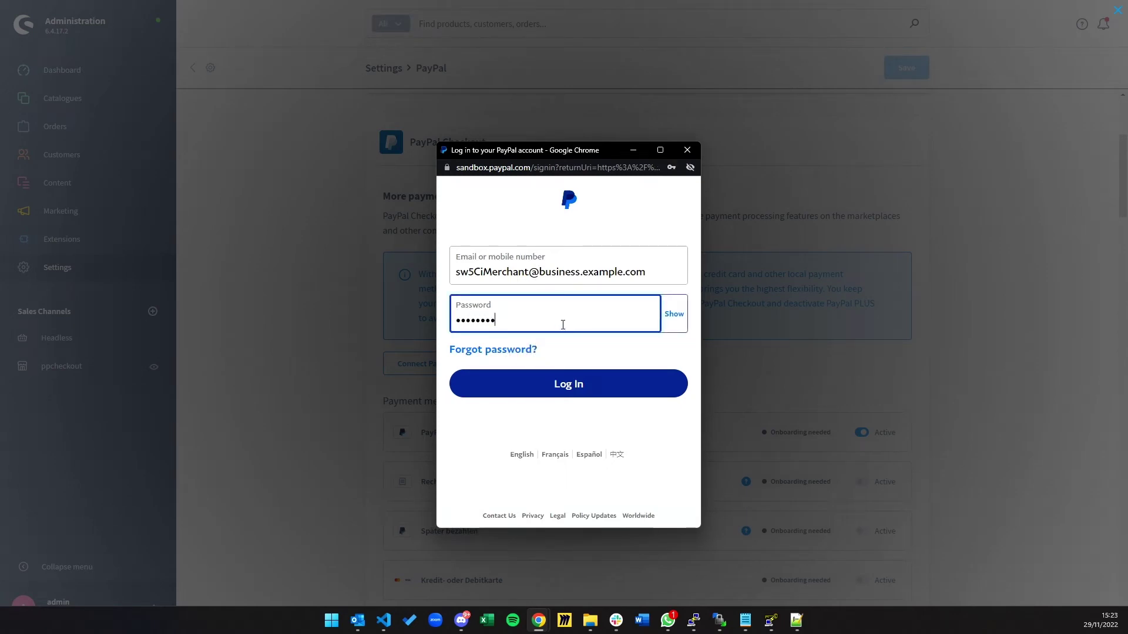
click(560, 393)
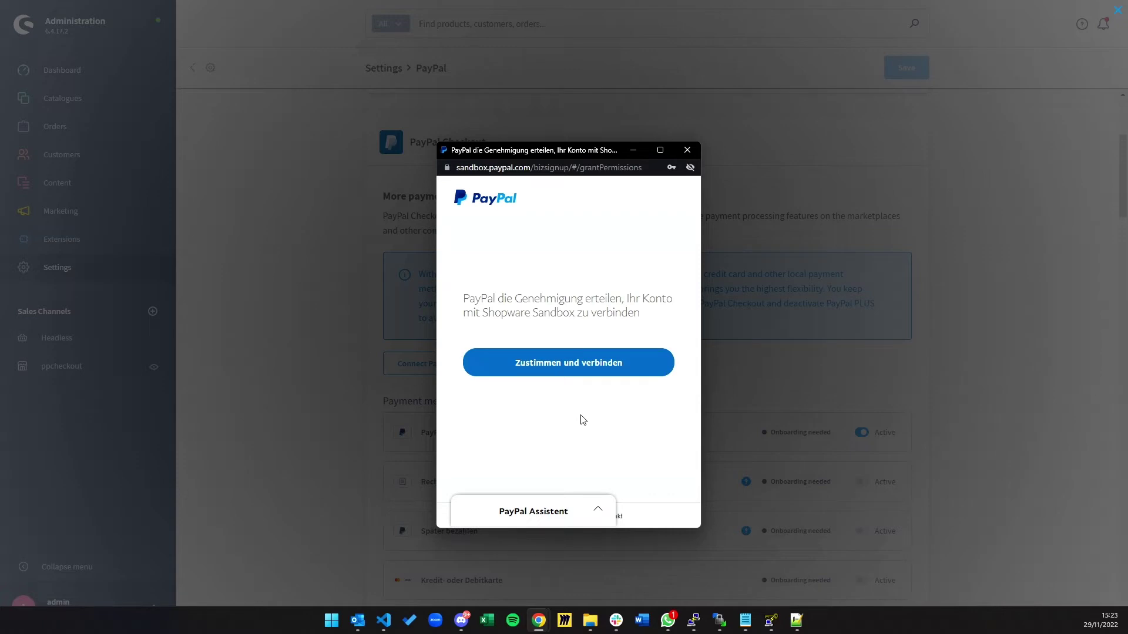
click(569, 369)
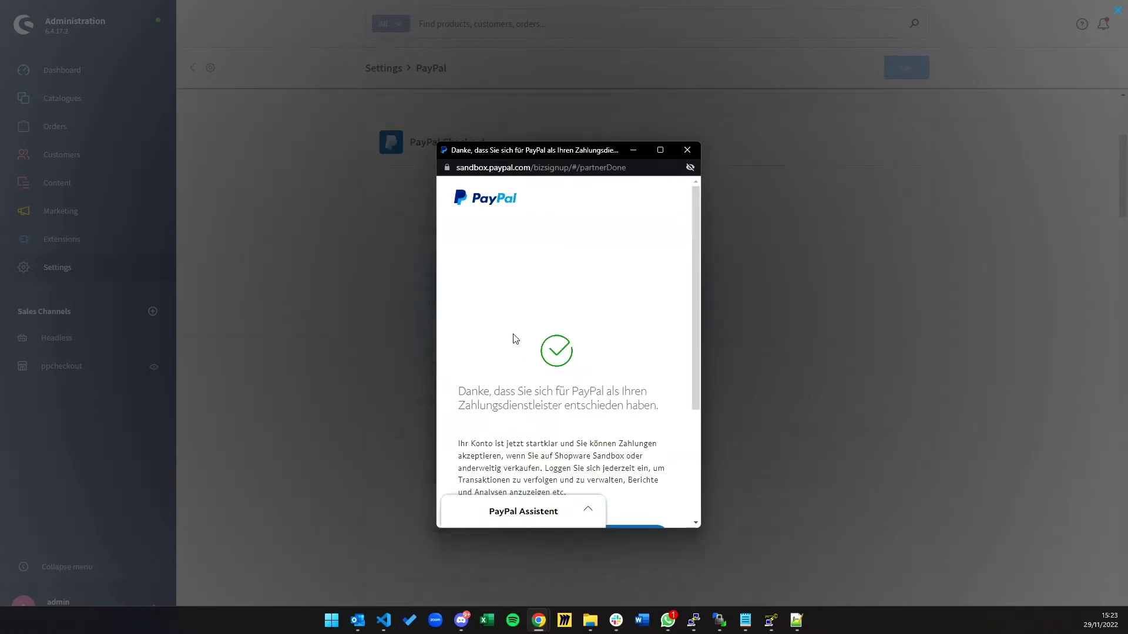
scroll(508, 346, down, 3)
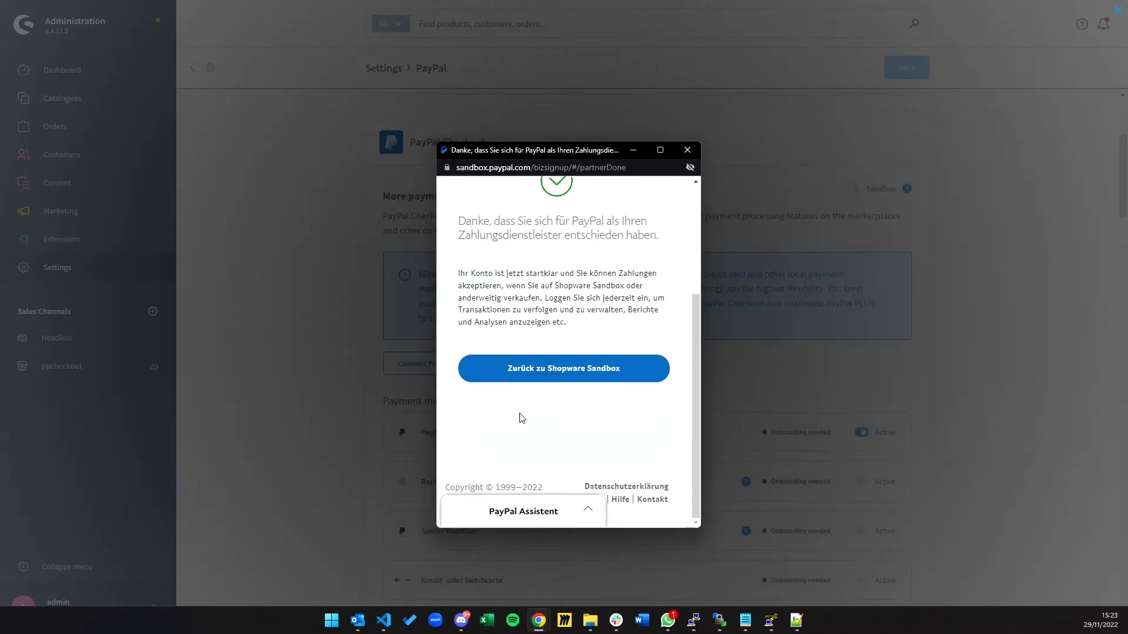
click(560, 370)
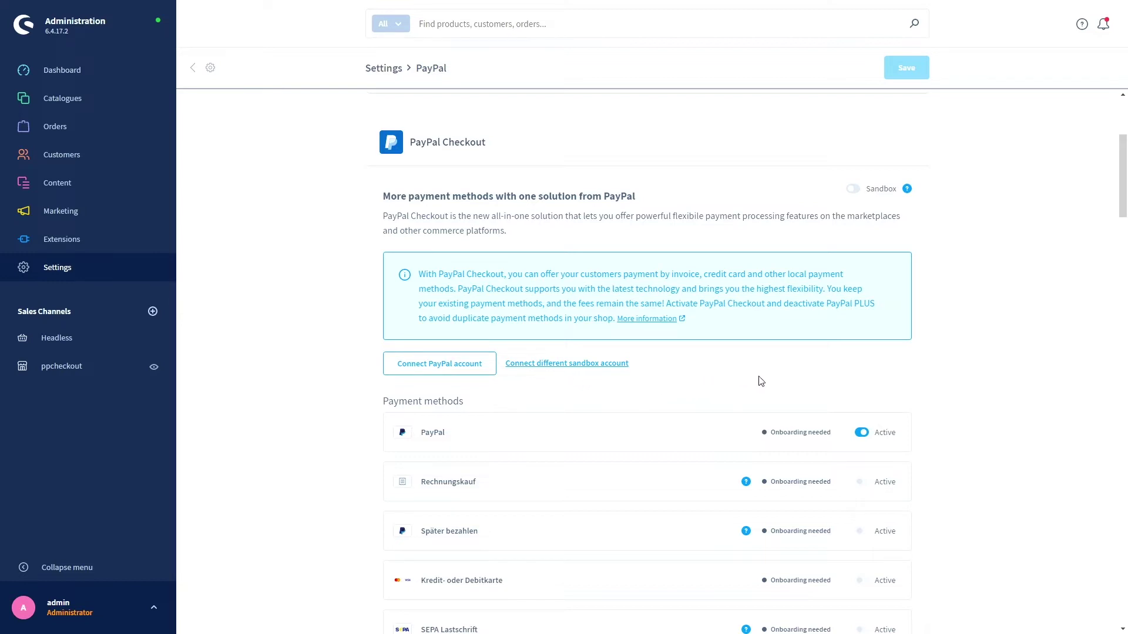
- Enable sandbox mode for PayPal Checkout
scroll(765, 384, up, 1)
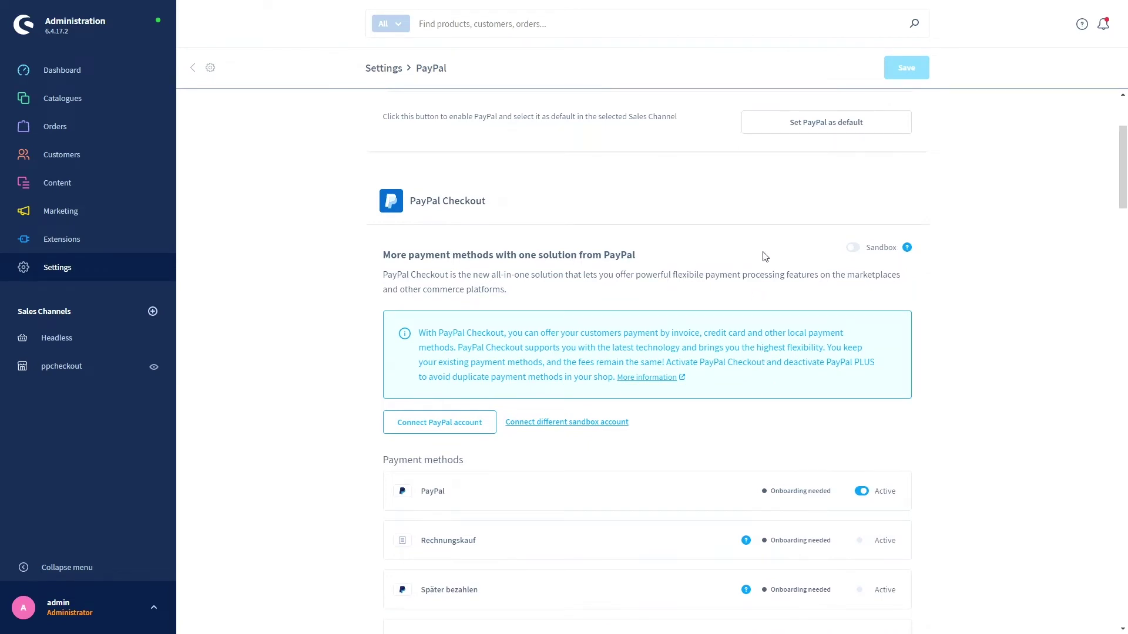
click(852, 248)
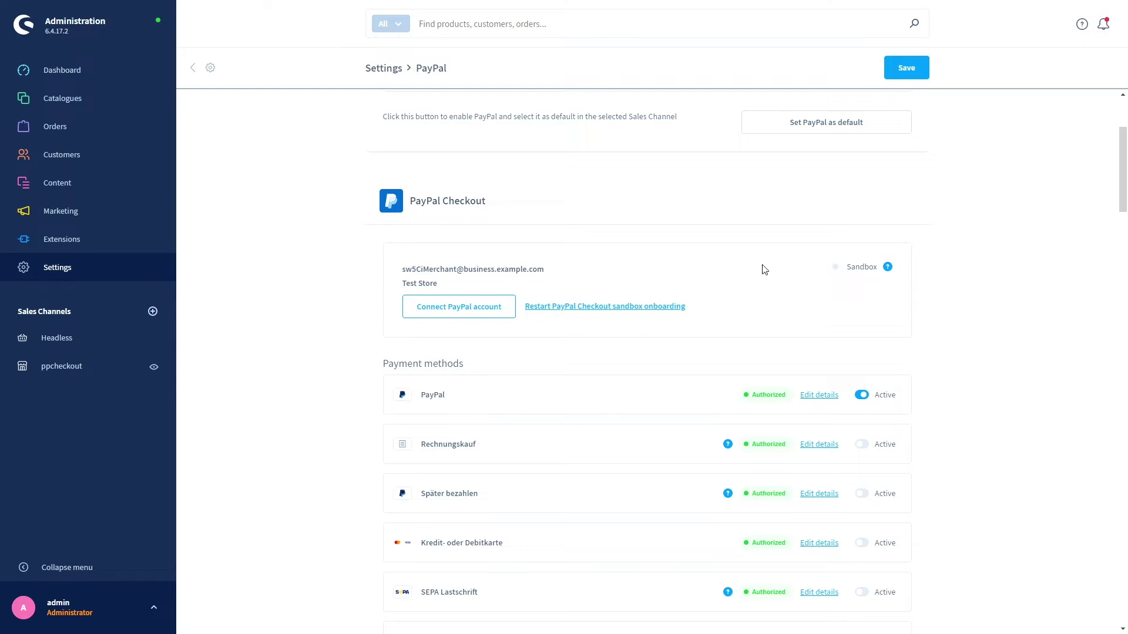
scroll(765, 270, down, 1)
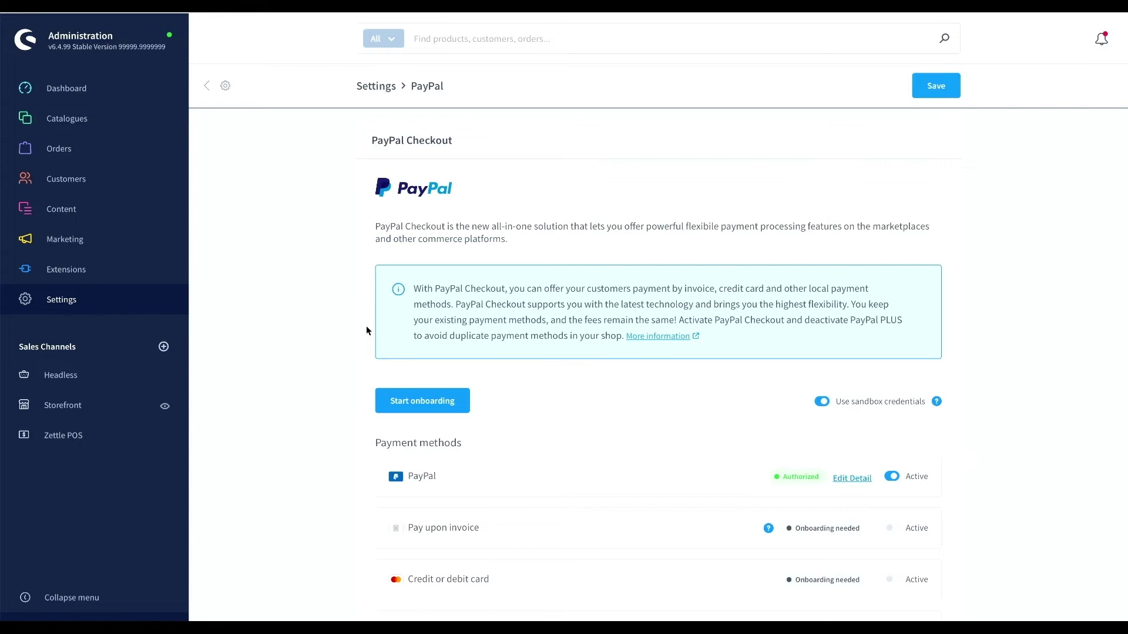
- Start the PayPal Checkout onboarding with sandbox credentials and submit the merchant's e-mail address with Deutschland as country
click(410, 408)
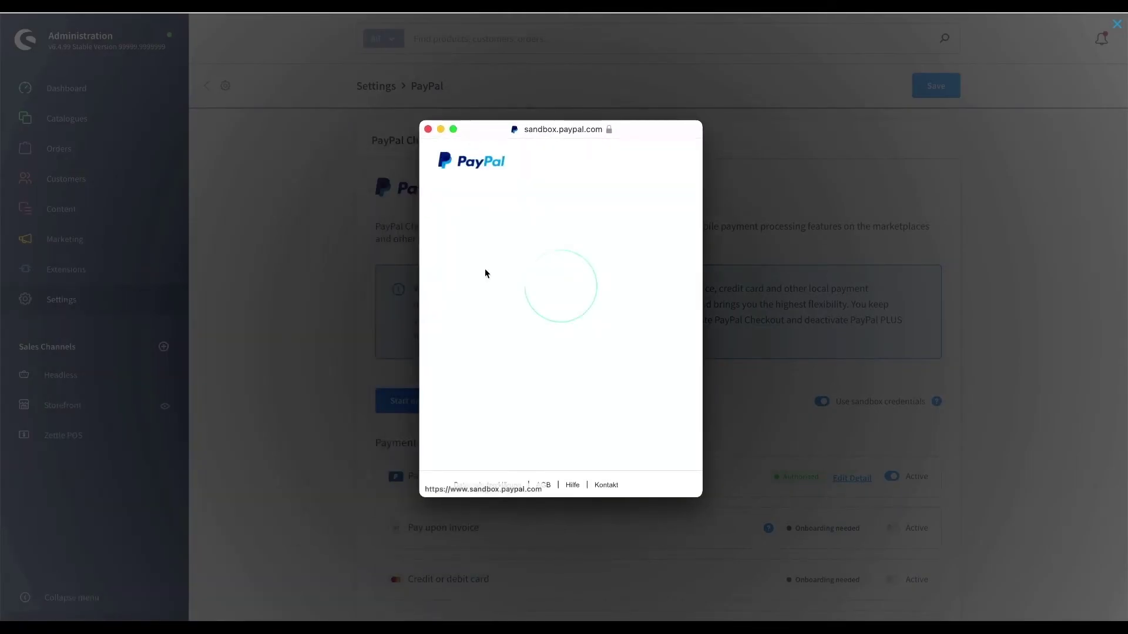
click(494, 415)
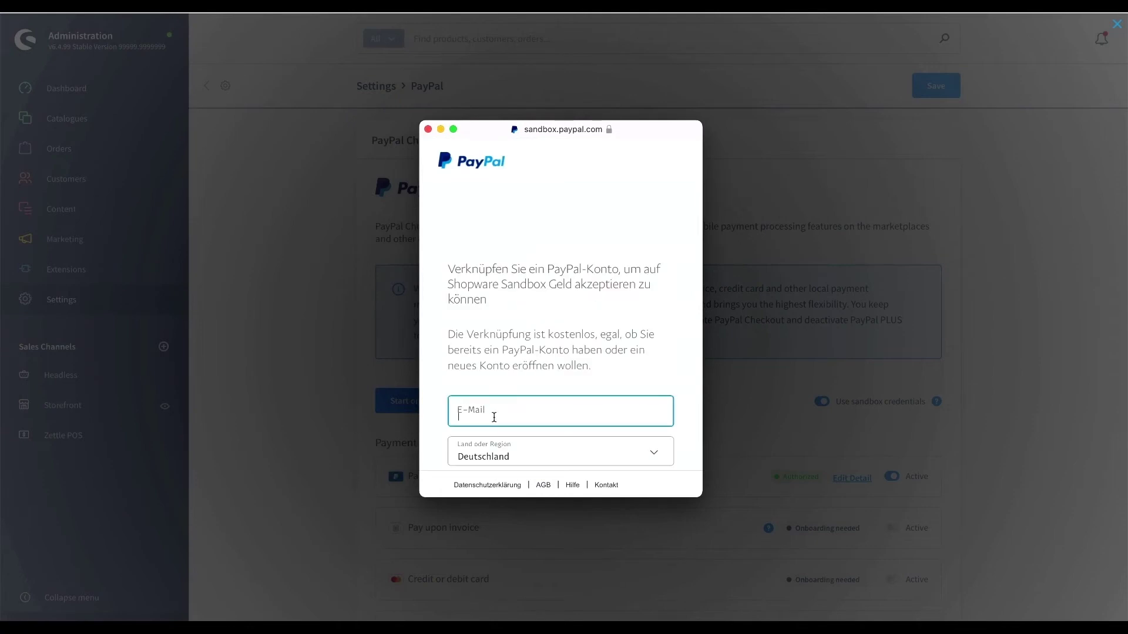
key(super+v)
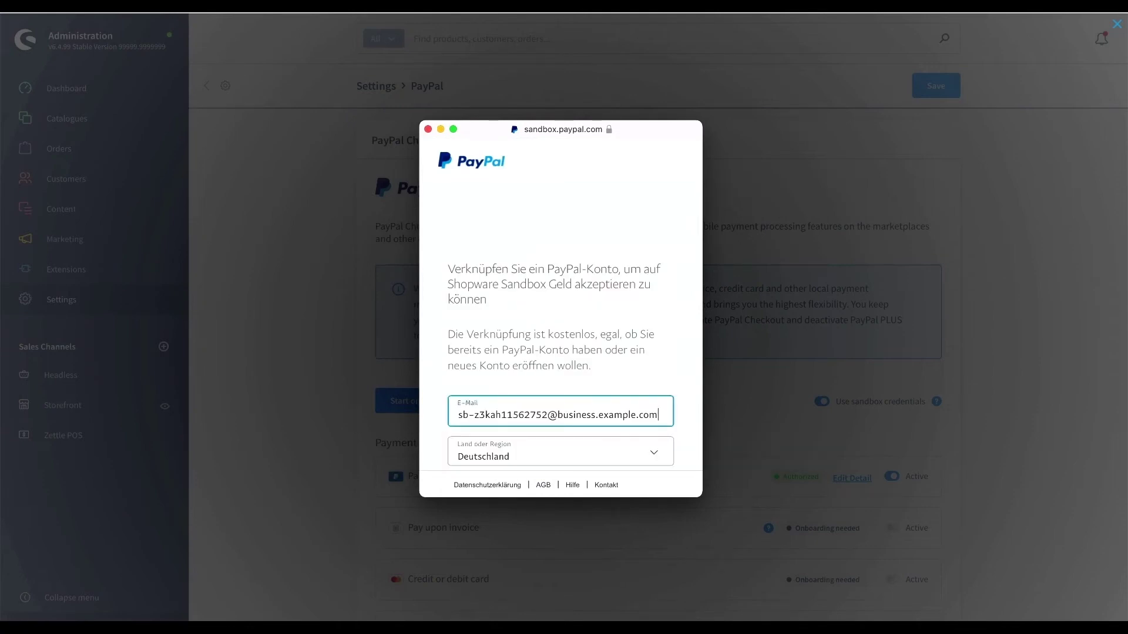
key(Return)
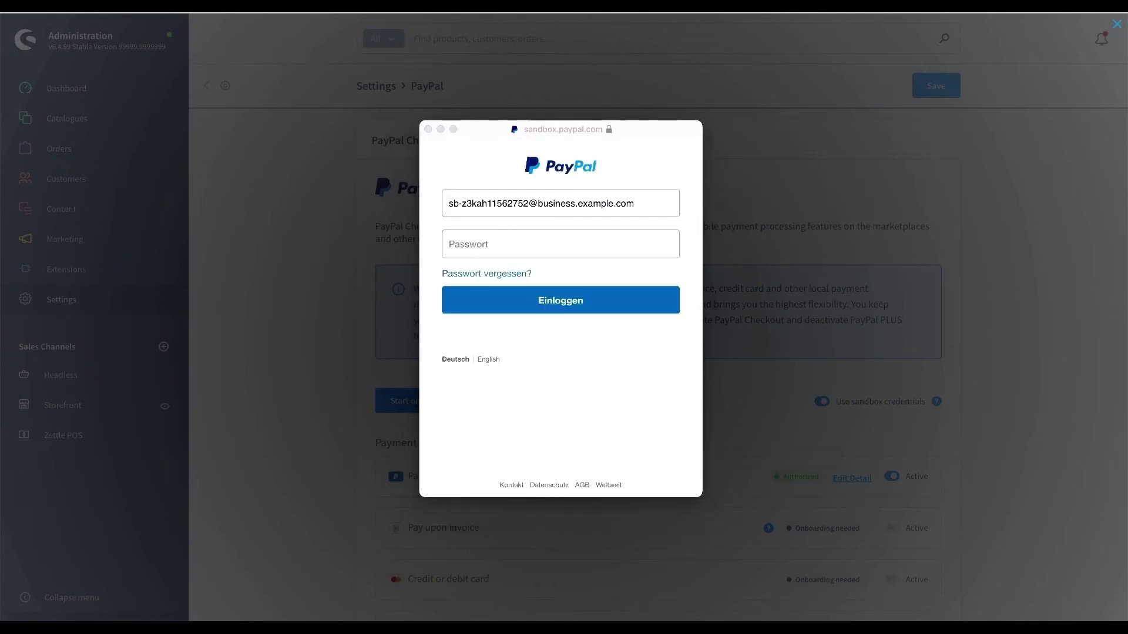
- Enter the PayPal account password to log in, agree to link the account with Shopware Sandbox and return to the shop
click(478, 245)
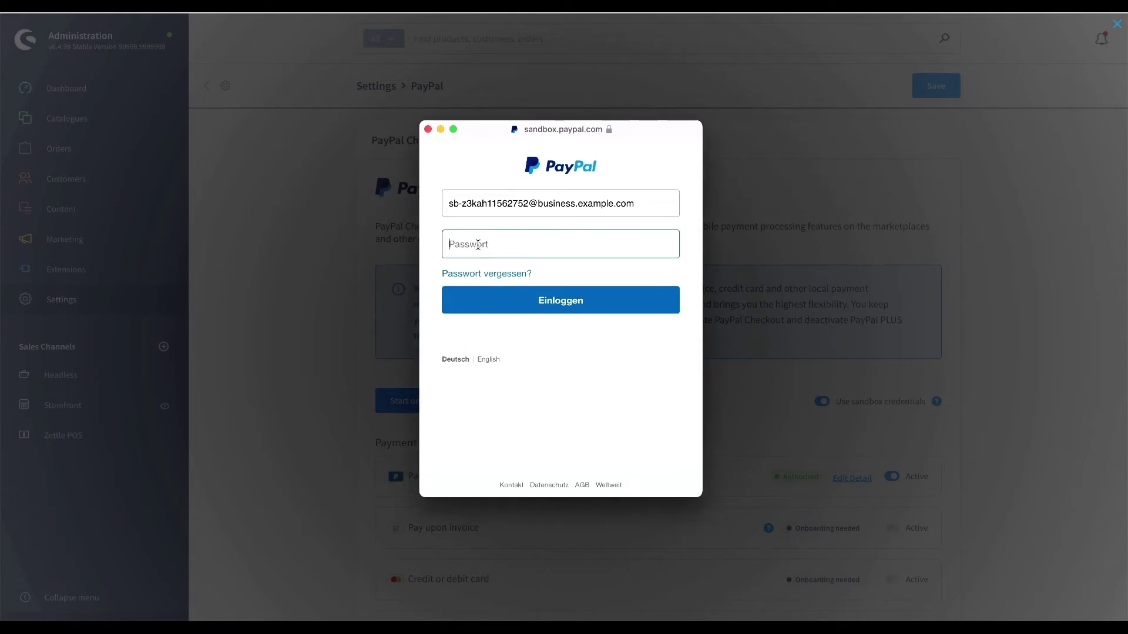
key(super+v)
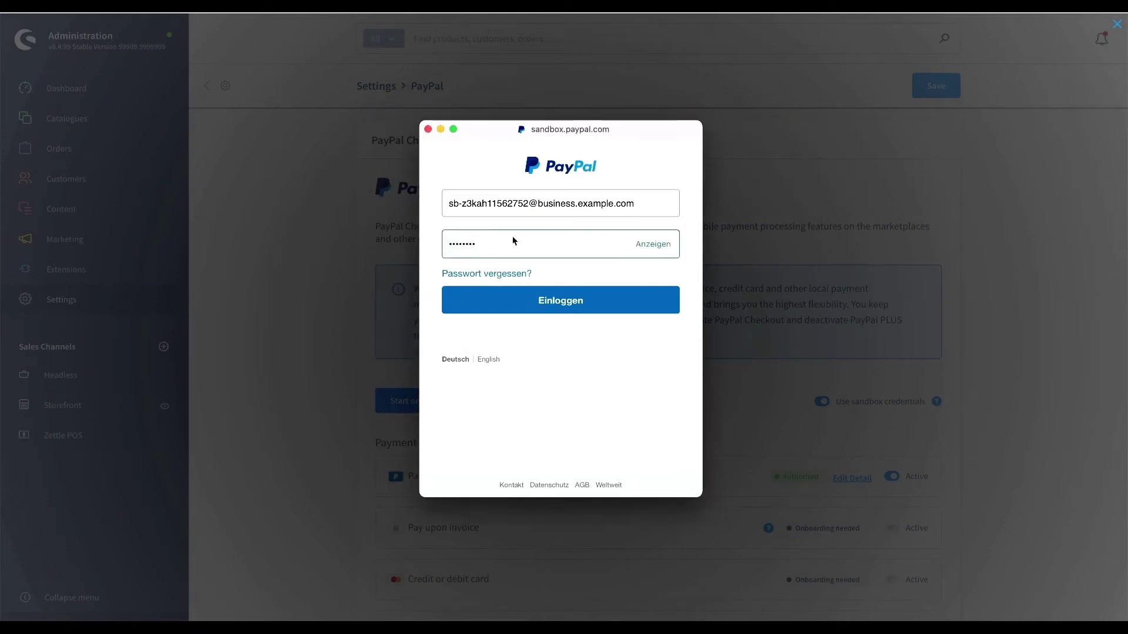
key(Return)
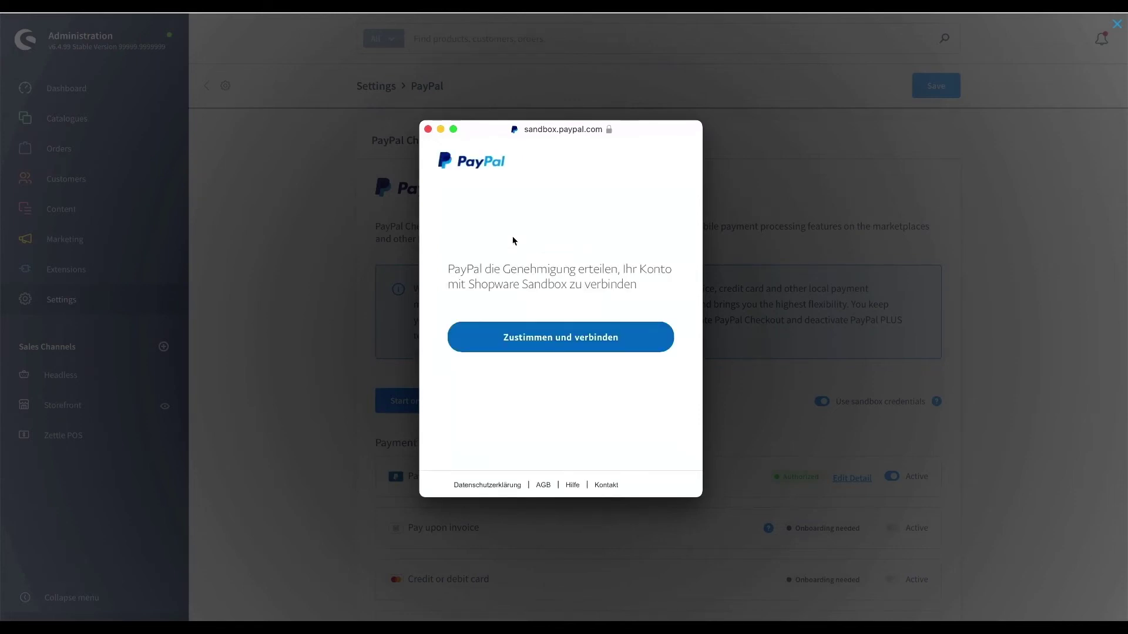
click(547, 339)
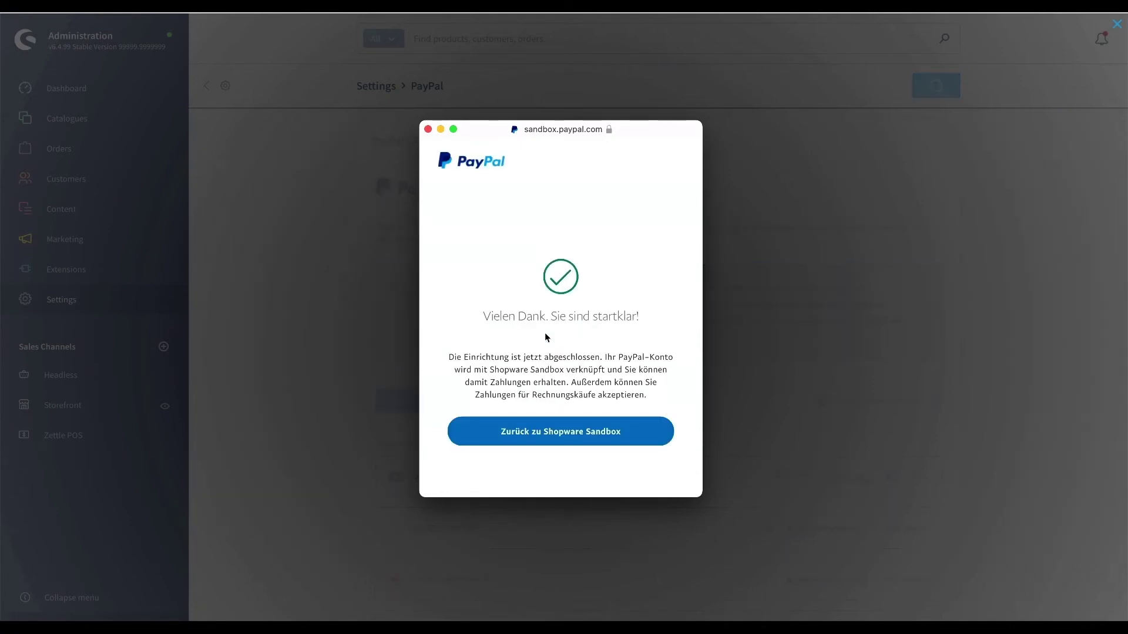
click(560, 430)
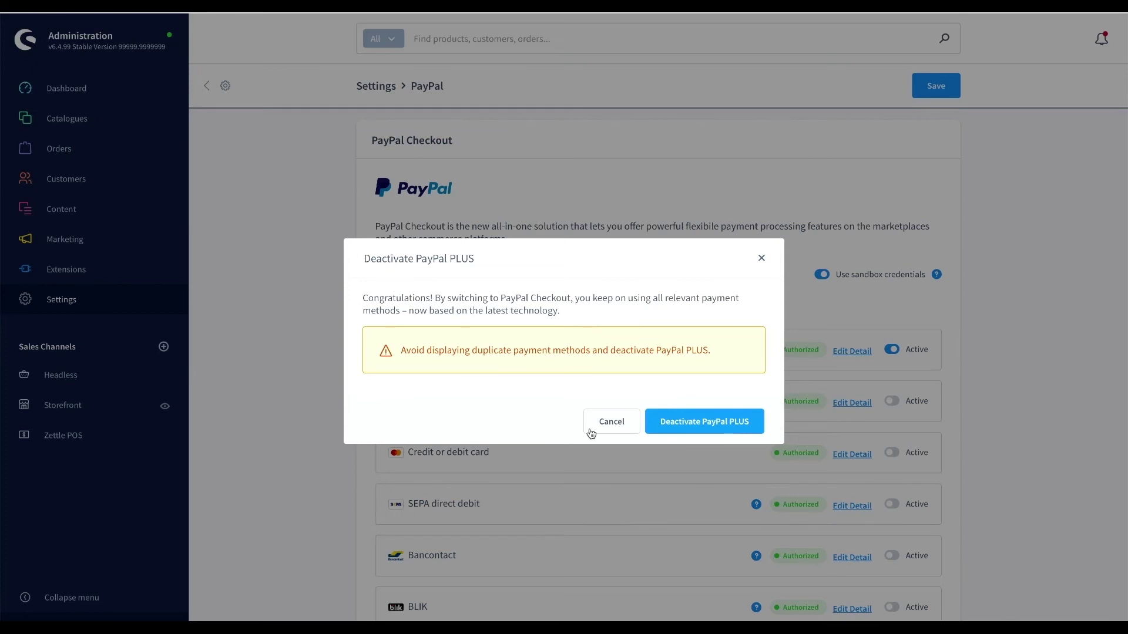
- Deactivate PayPal PLUS to avoid duplicate payment methods
click(686, 422)
click(686, 422)
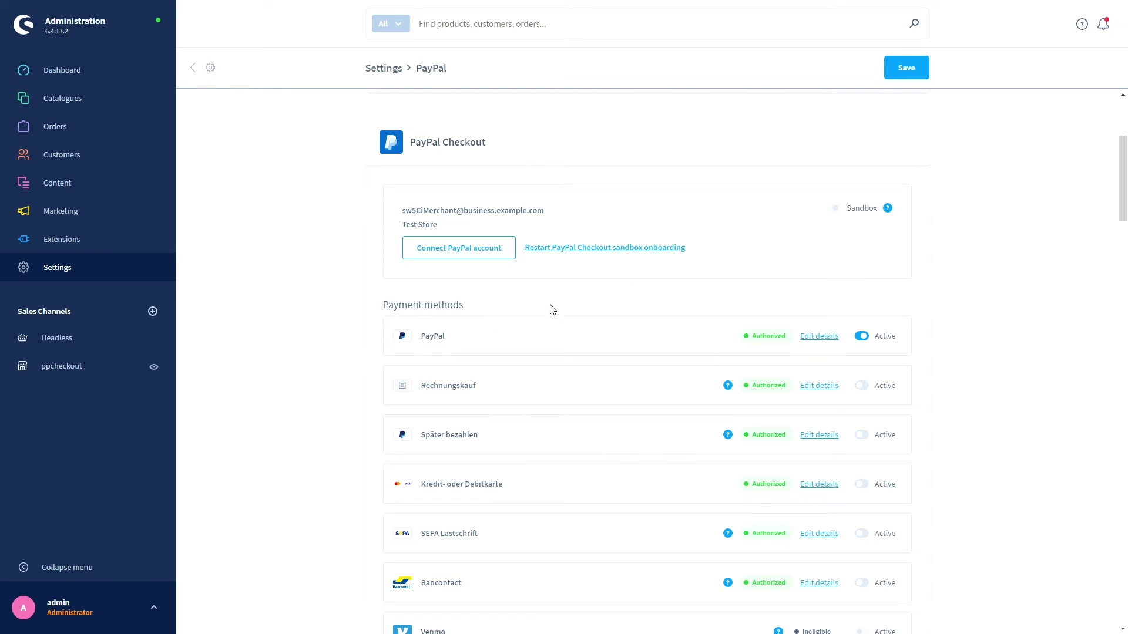
- Activate the payment methods Rechnungskauf, Später bezahlen and Kredit- oder Debitkarte, and check the help note for Venmo
scroll(938, 298, down, 1)
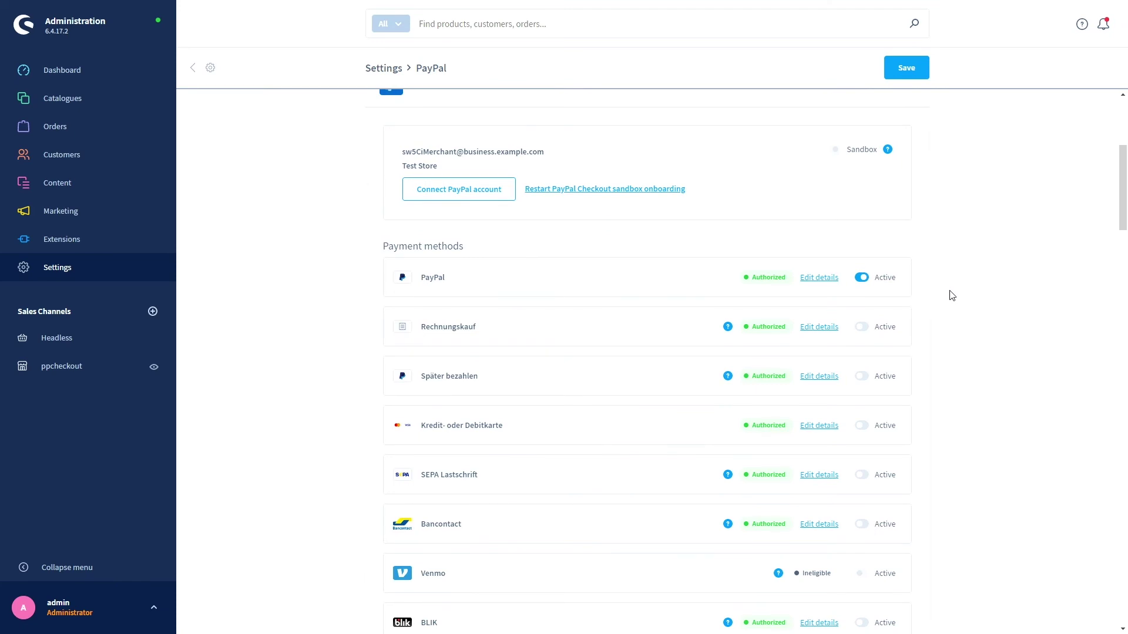
click(861, 328)
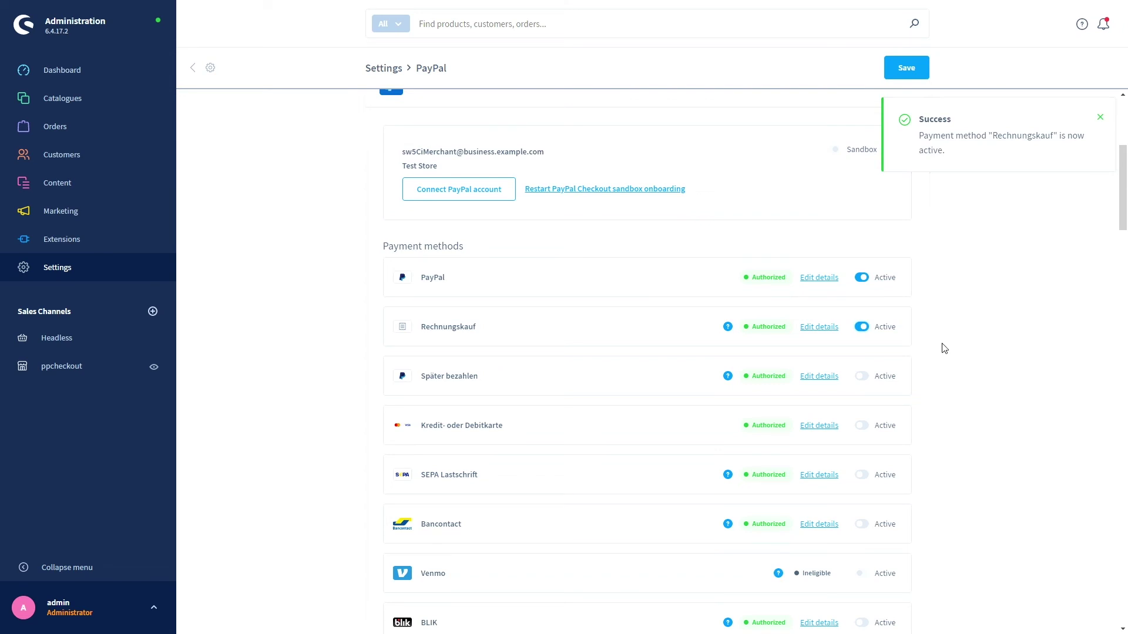
click(861, 376)
scroll(924, 346, down, 2)
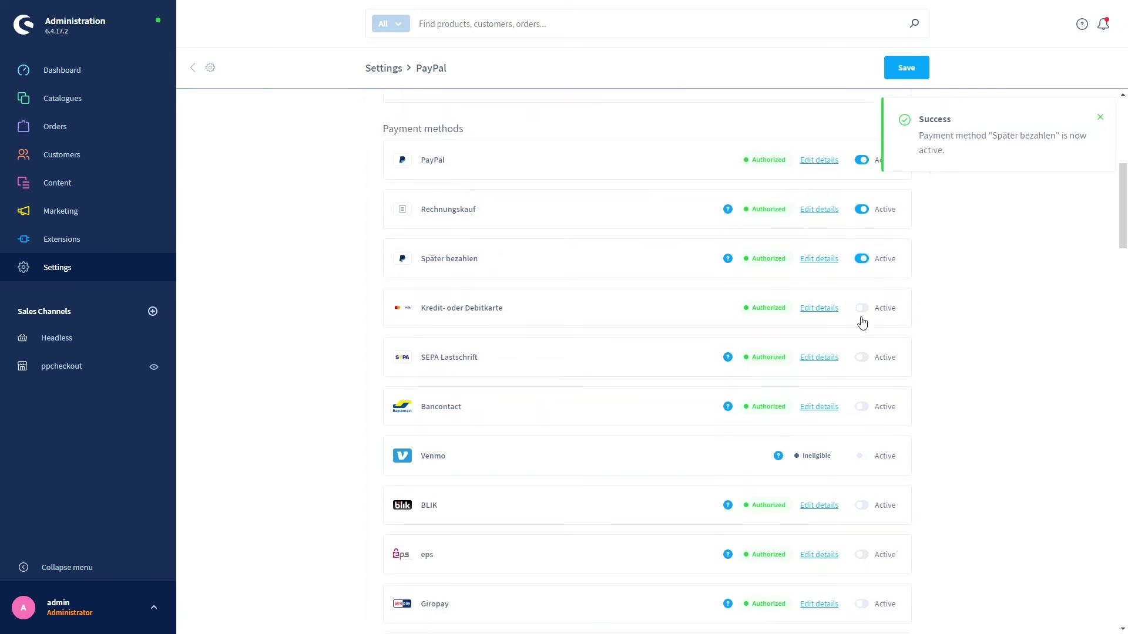
click(861, 309)
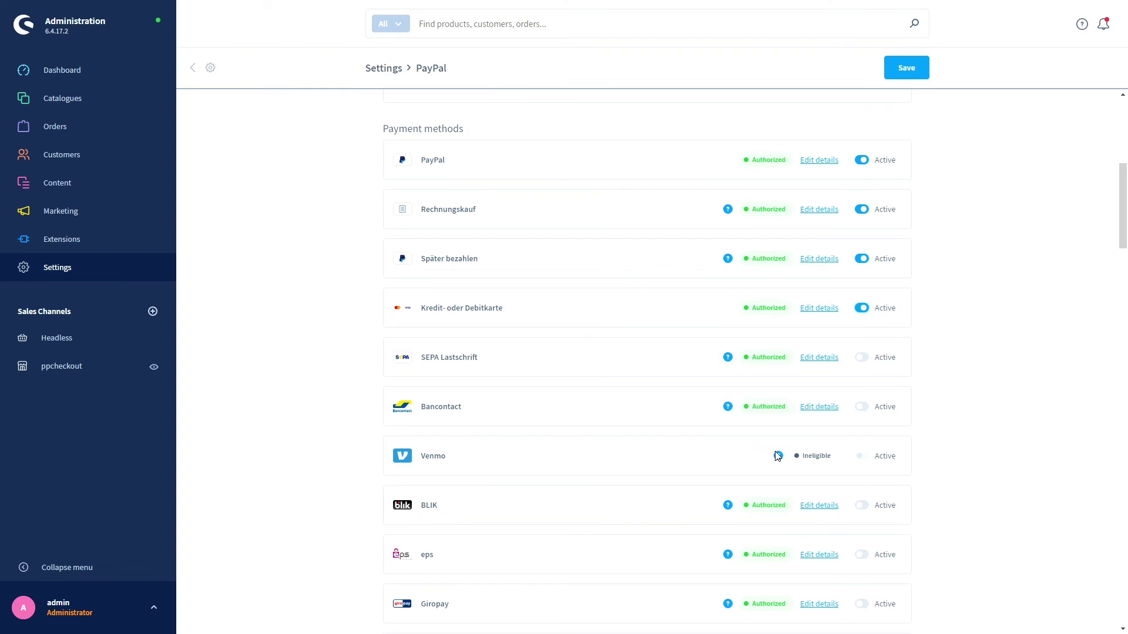
mouse_move(779, 458)
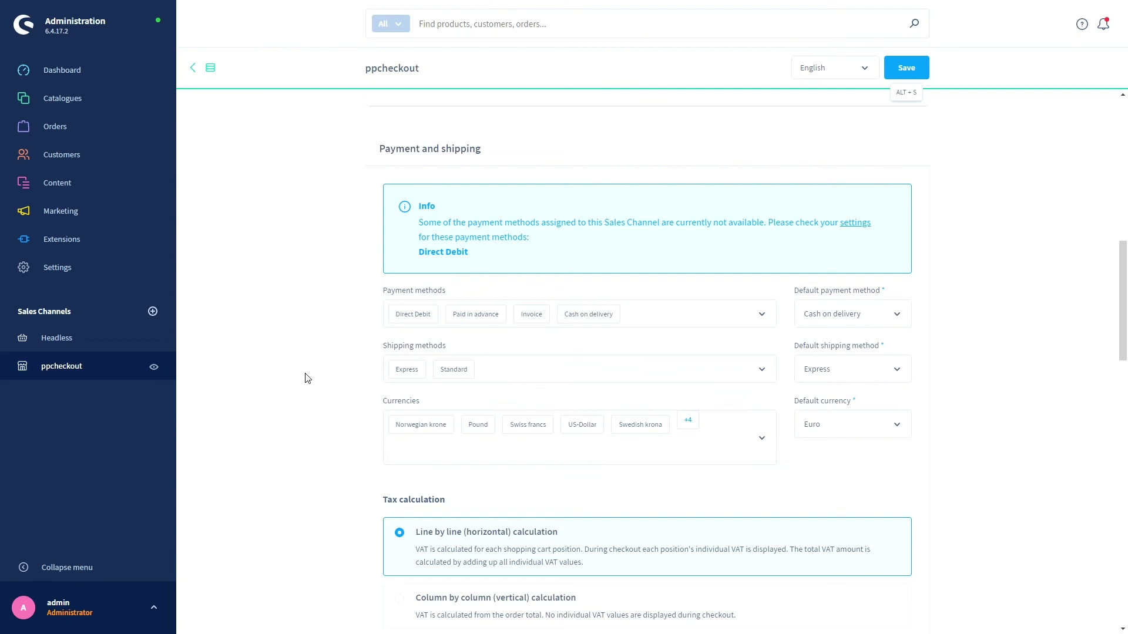
- Add the PayPal "Credit or debit card" payment method to the ppcheckout sales channel and save the channel
click(764, 315)
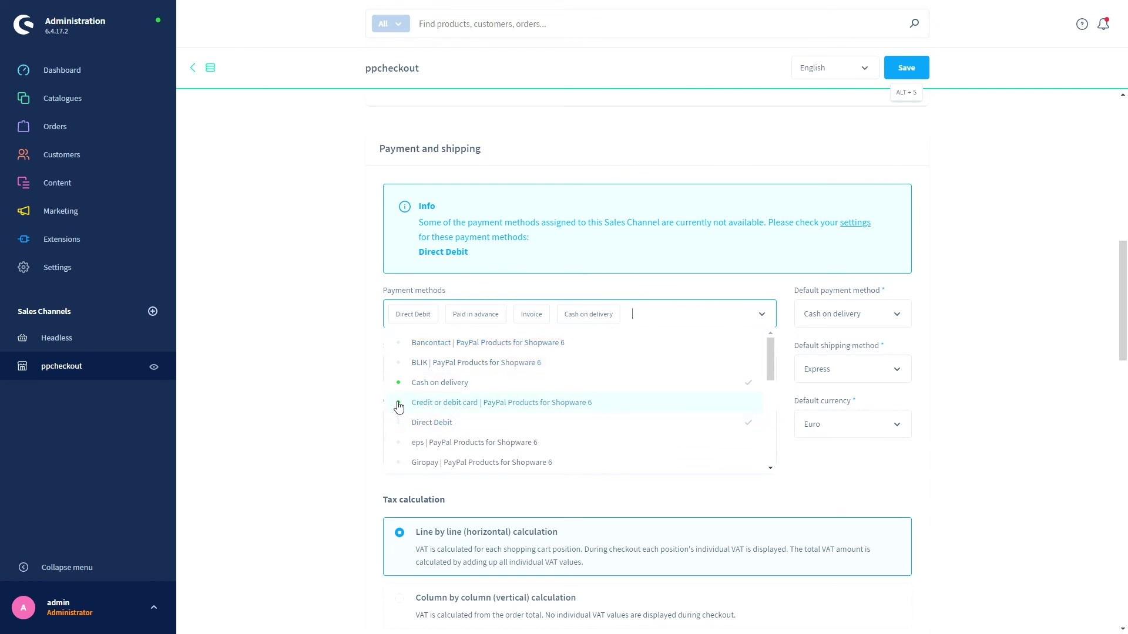
click(480, 404)
click(332, 376)
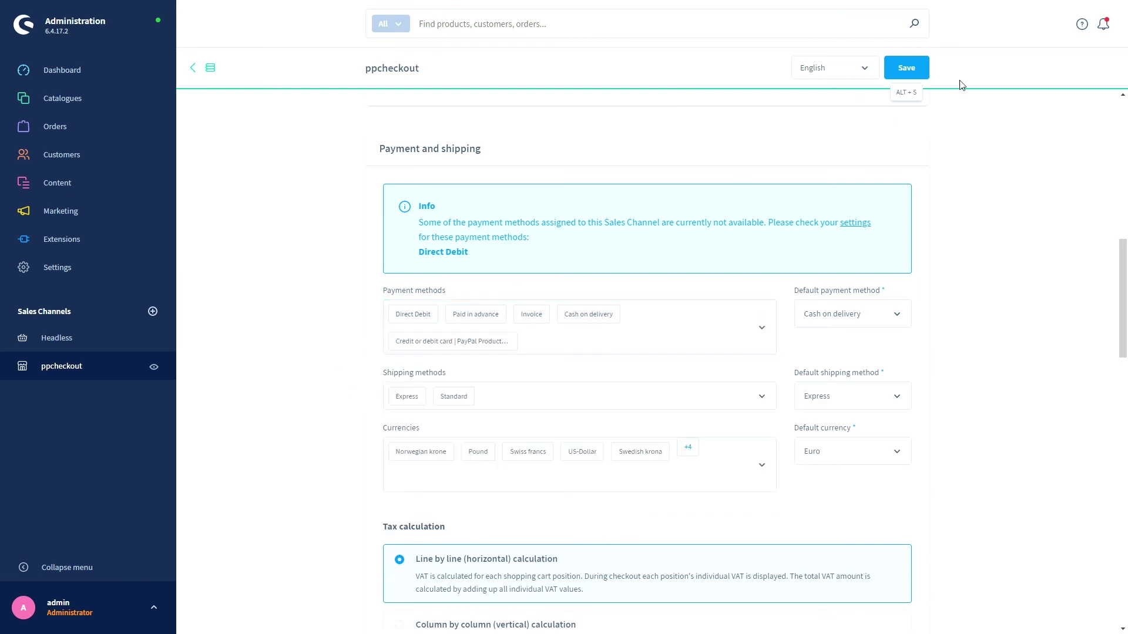
click(917, 81)
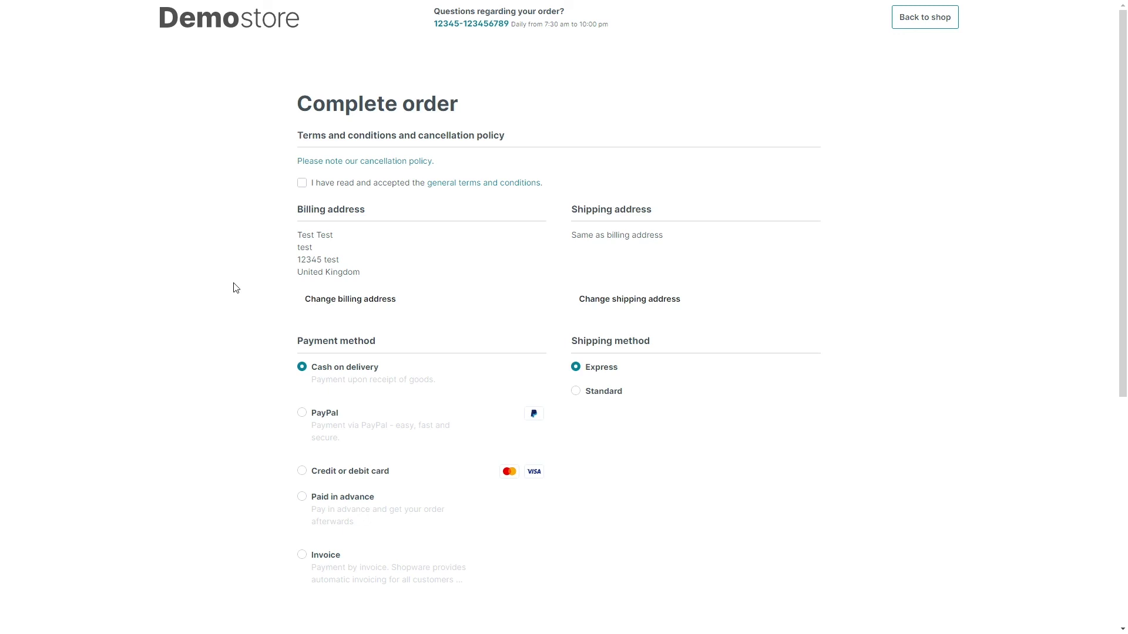
- Choose "Credit or debit card" as the payment method for the order in the storefront checkout
click(304, 470)
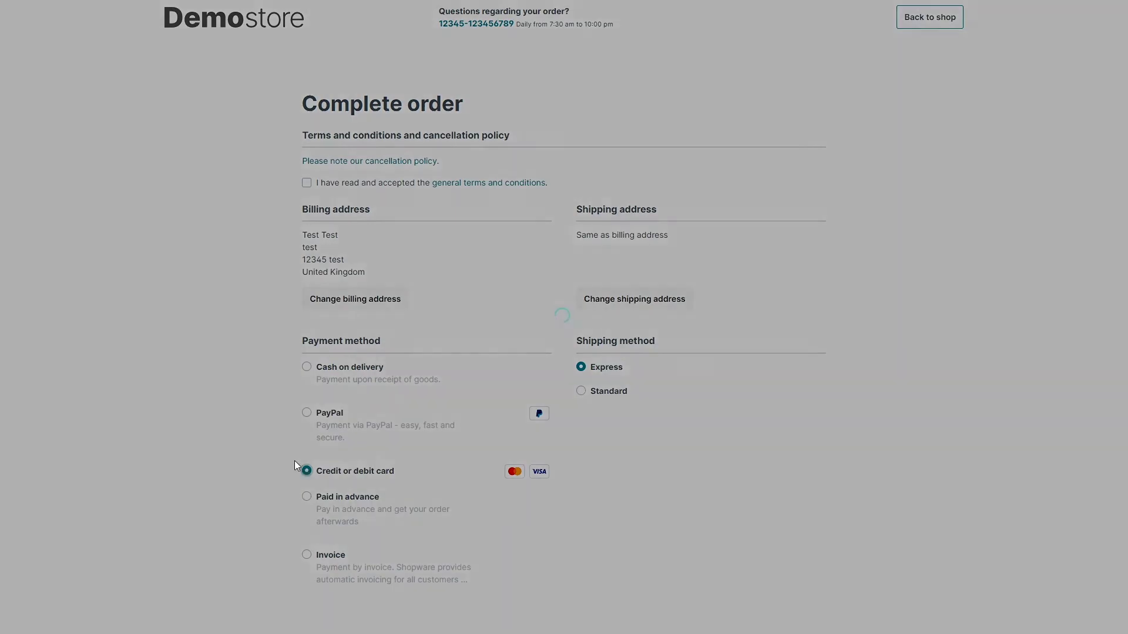